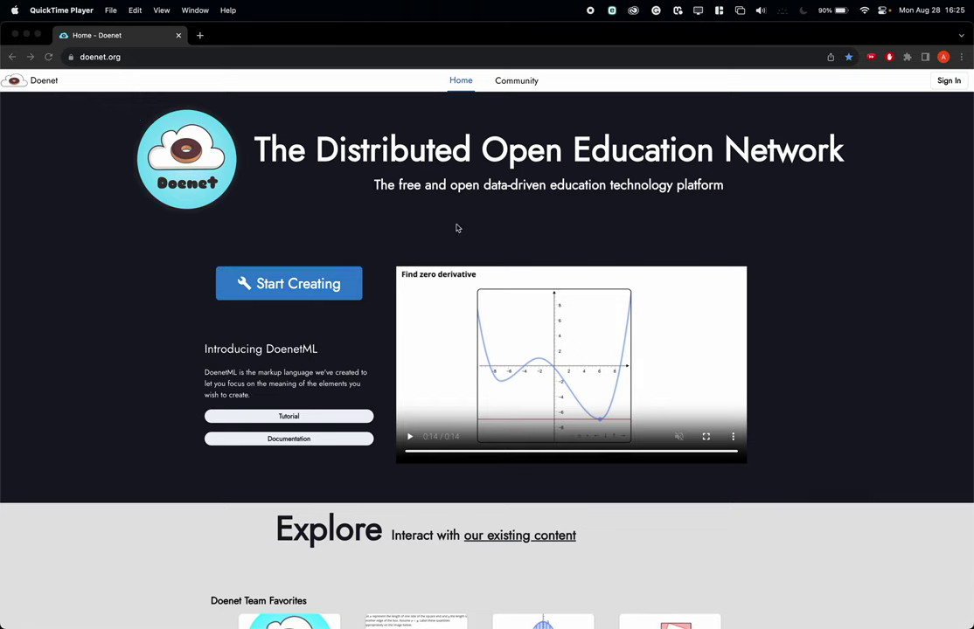
# - On the Doenet sign-in page, enter the account's email address and request a sign-in code
pyautogui.click(949, 85)
pyautogui.click(949, 83)
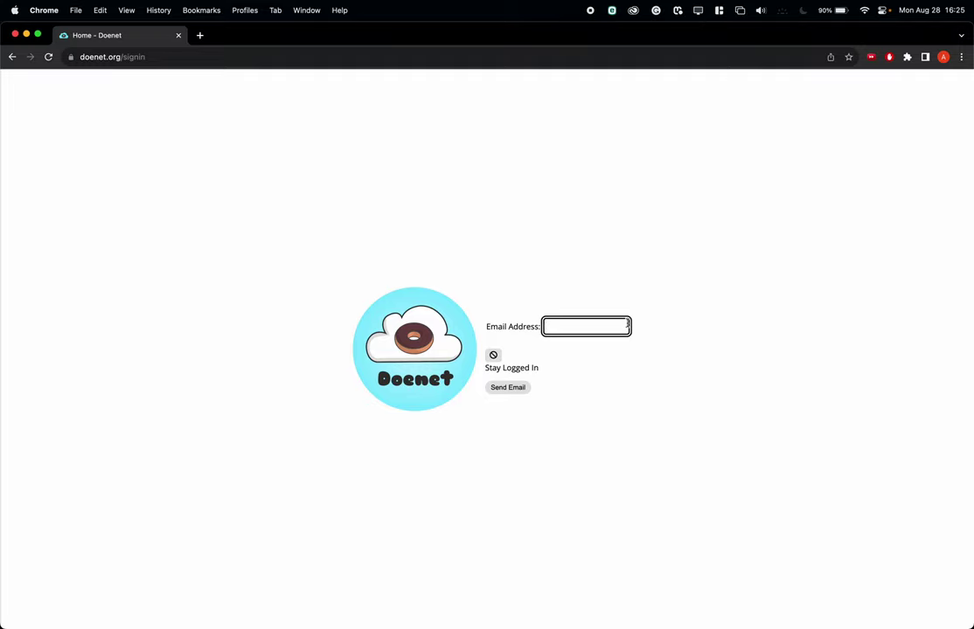
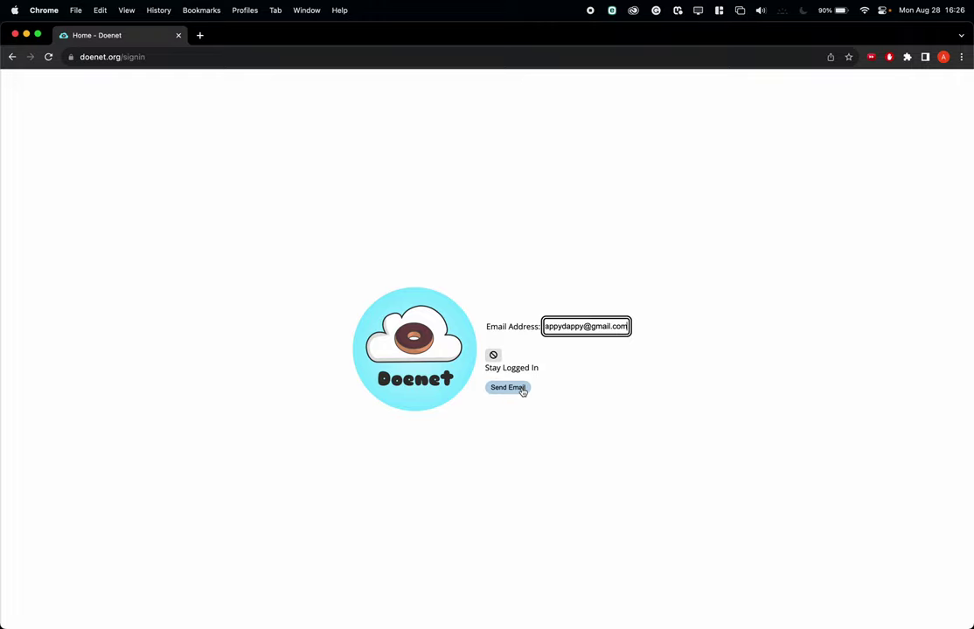
pyautogui.click(520, 391)
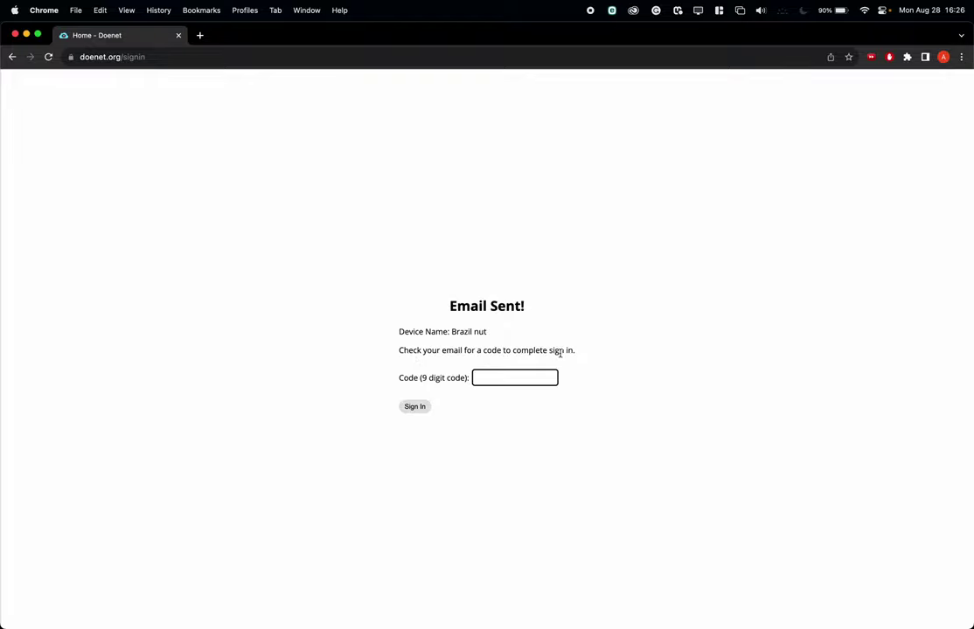
# - Copy the access code from the newest Doenet sign-in email in Mail and return to Chrome
pyautogui.moveTo(3, 213)
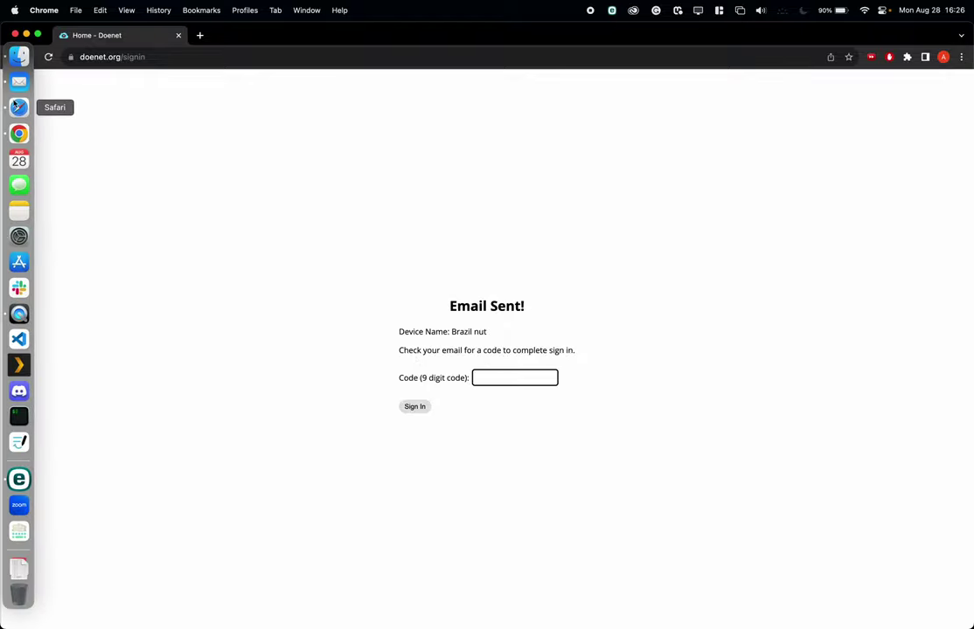
pyautogui.click(19, 80)
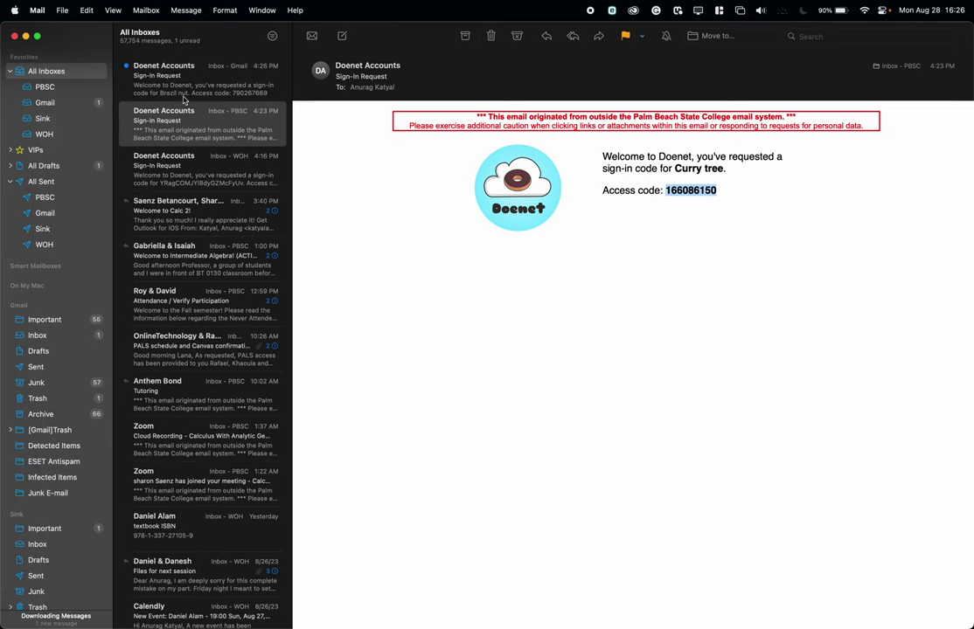
pyautogui.click(204, 90)
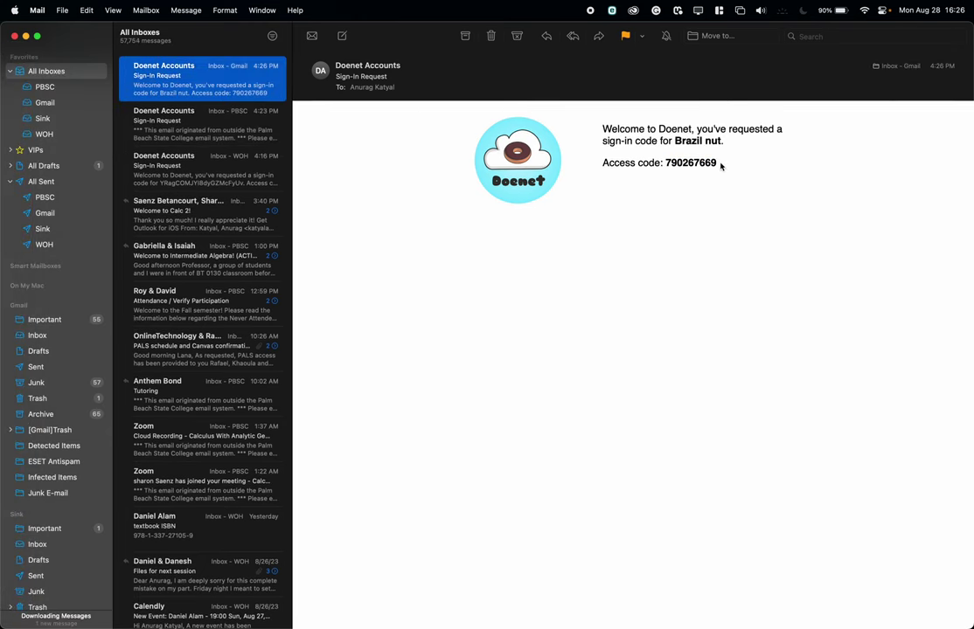
pyautogui.moveTo(722, 166); pyautogui.dragTo(667, 163)
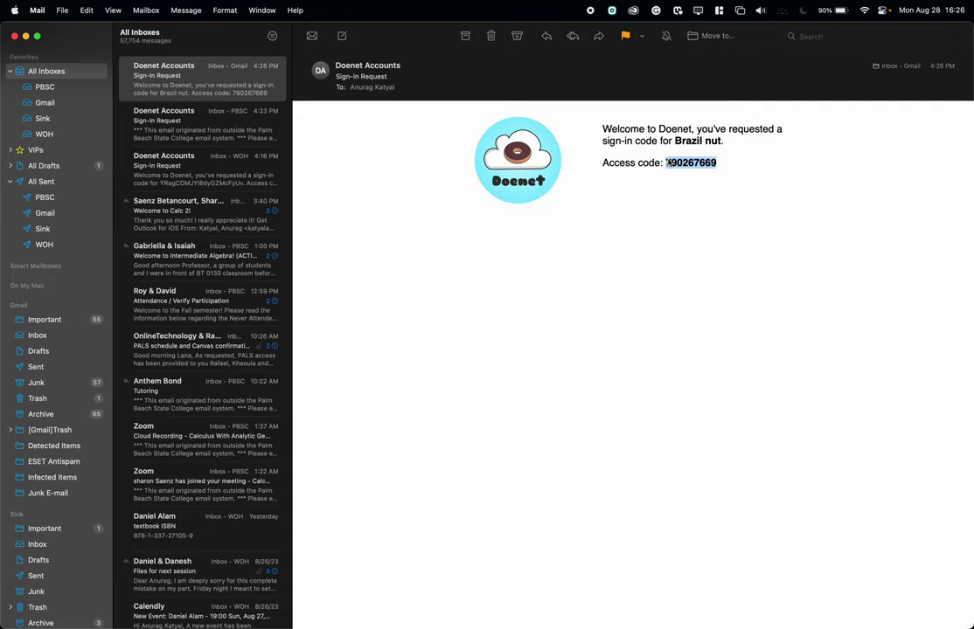
pyautogui.press('super+c')
pyautogui.press('super+Tab')
# - Paste the copied access code into the Code field and complete the sign-in
pyautogui.click(525, 377)
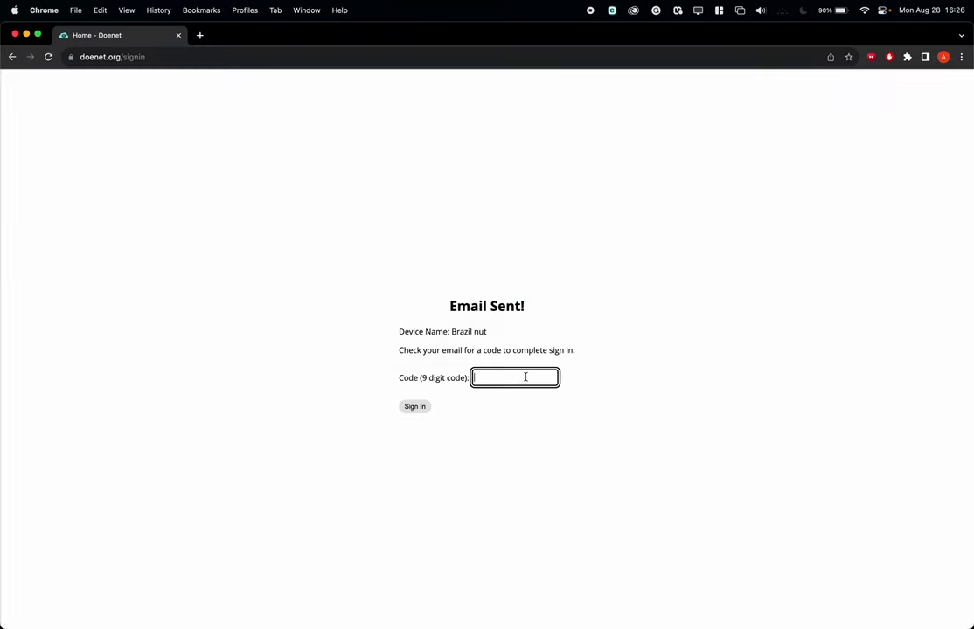
pyautogui.press('super+v')
pyautogui.click(414, 406)
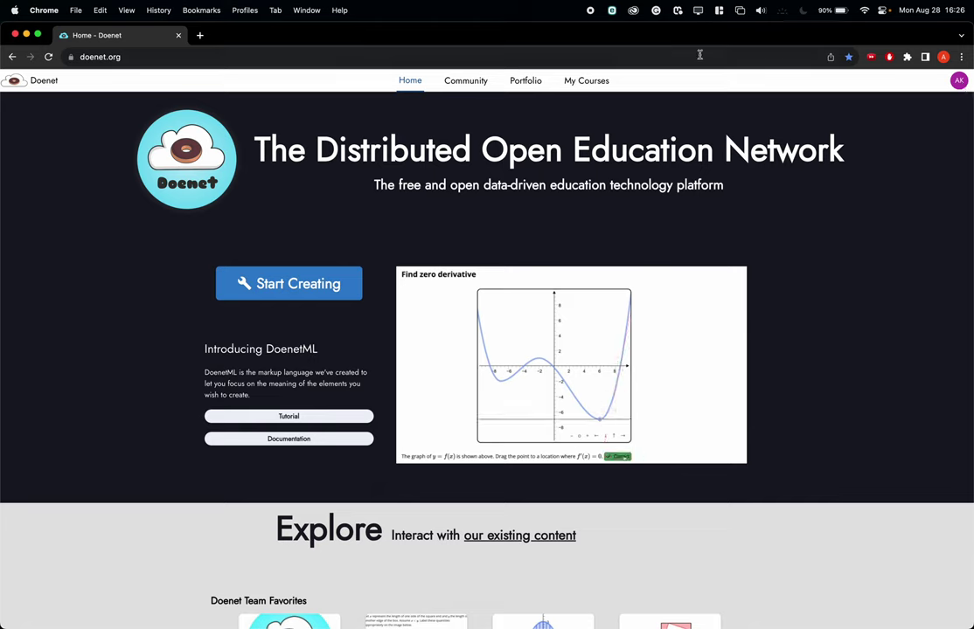
# - Open the Fall 2023 IA MWF course from My Courses
pyautogui.click(594, 82)
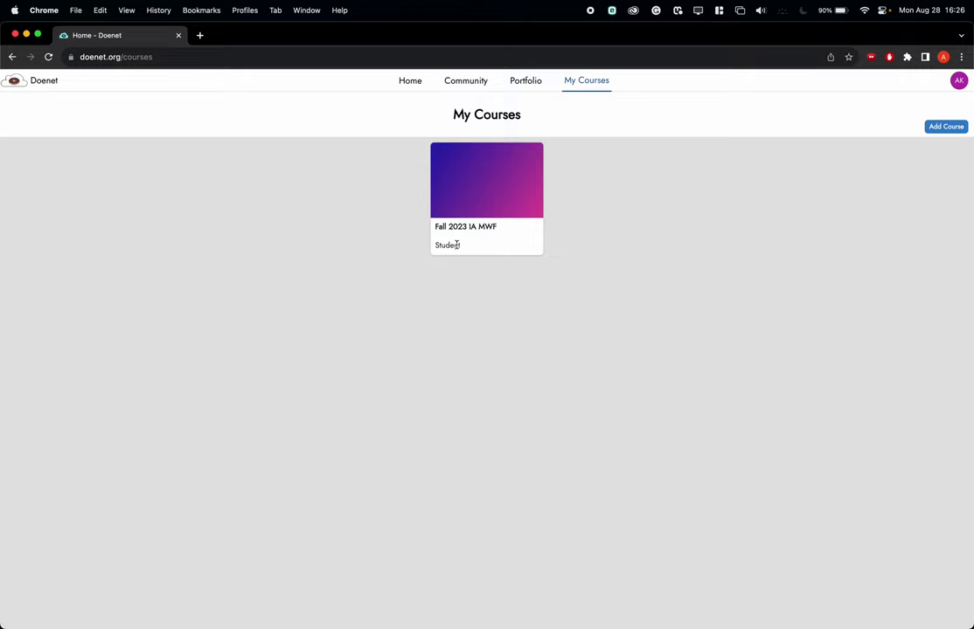
pyautogui.click(482, 191)
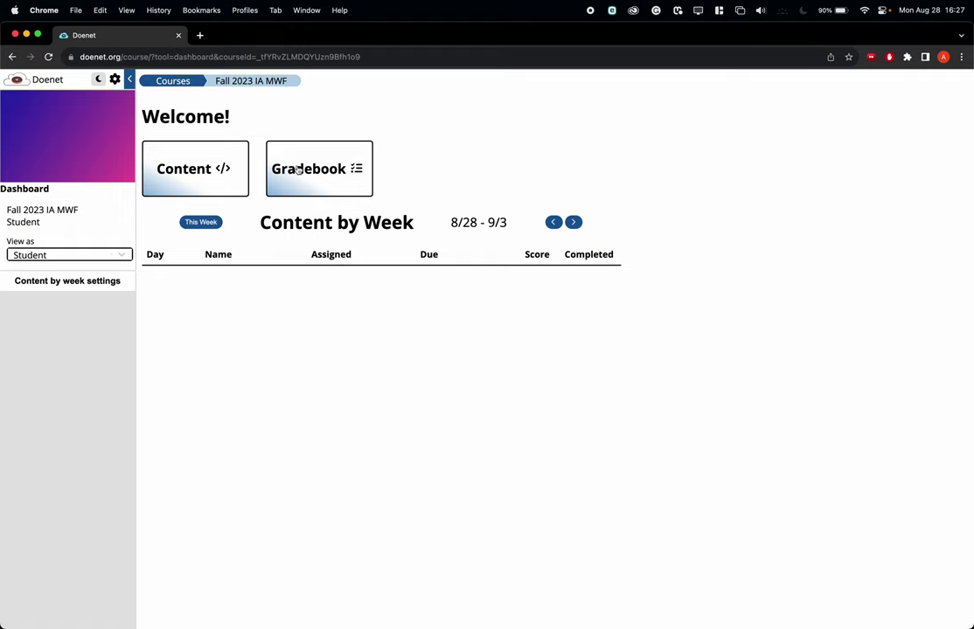
# - Open the Linear Equations and Inequalities folder from the course Content list
pyautogui.click(194, 174)
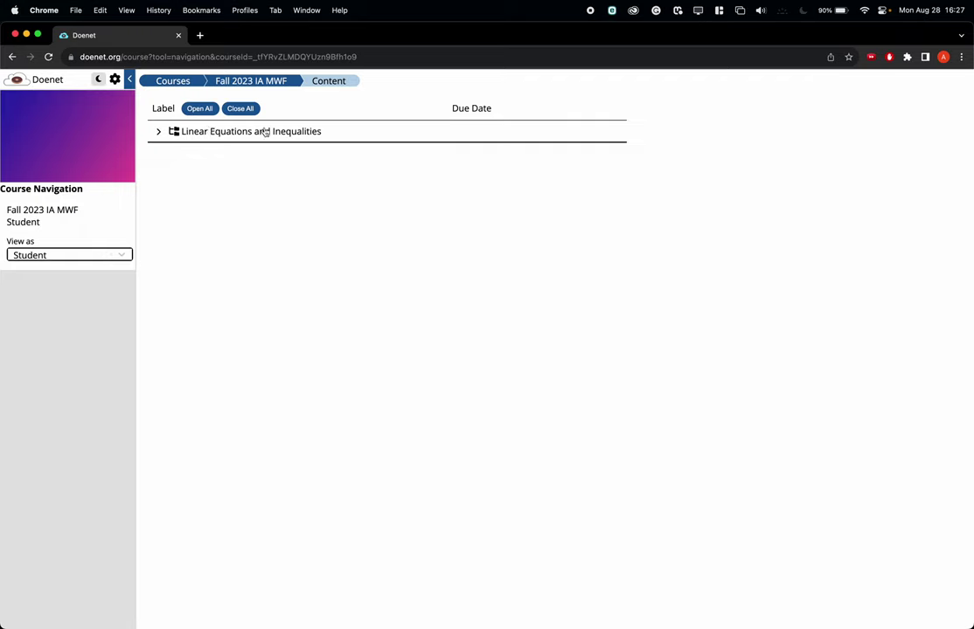
pyautogui.click(159, 132)
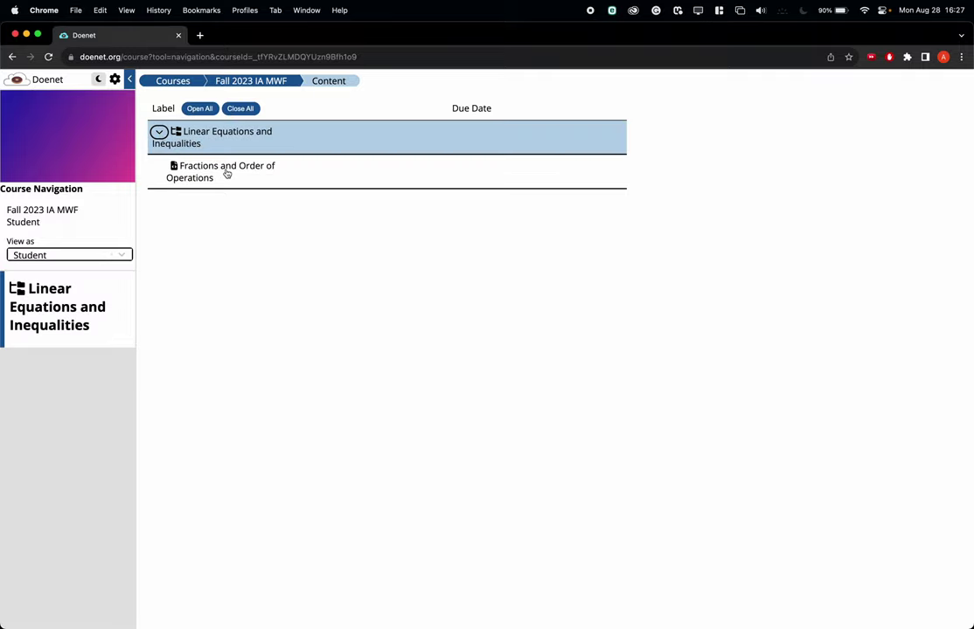
pyautogui.click(159, 132)
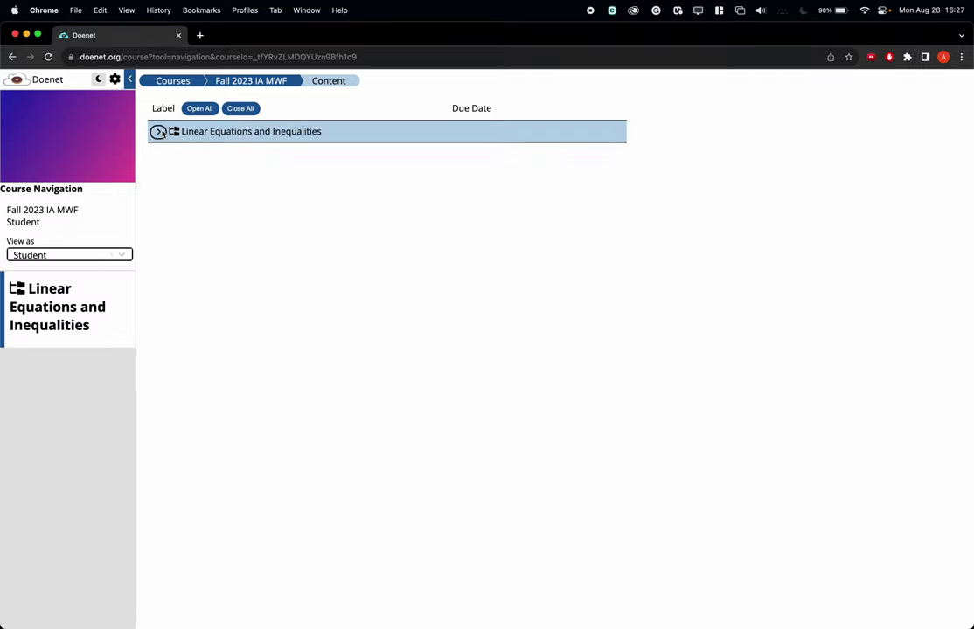
pyautogui.click(225, 132)
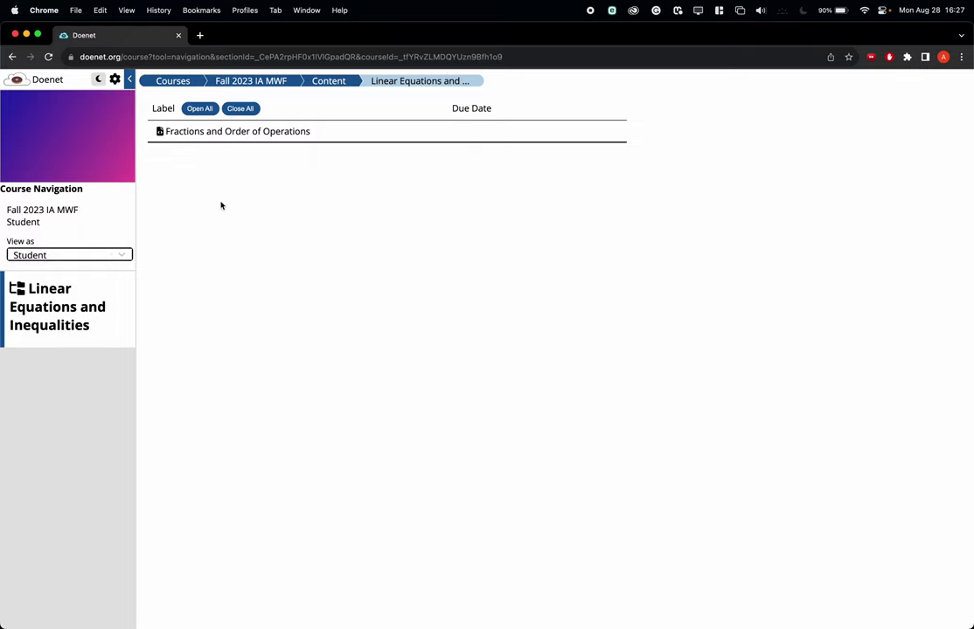
# - Open Fractions and Order of Operations and check Problem 1 answered 'different numerators and different denominators'
pyautogui.click(217, 133)
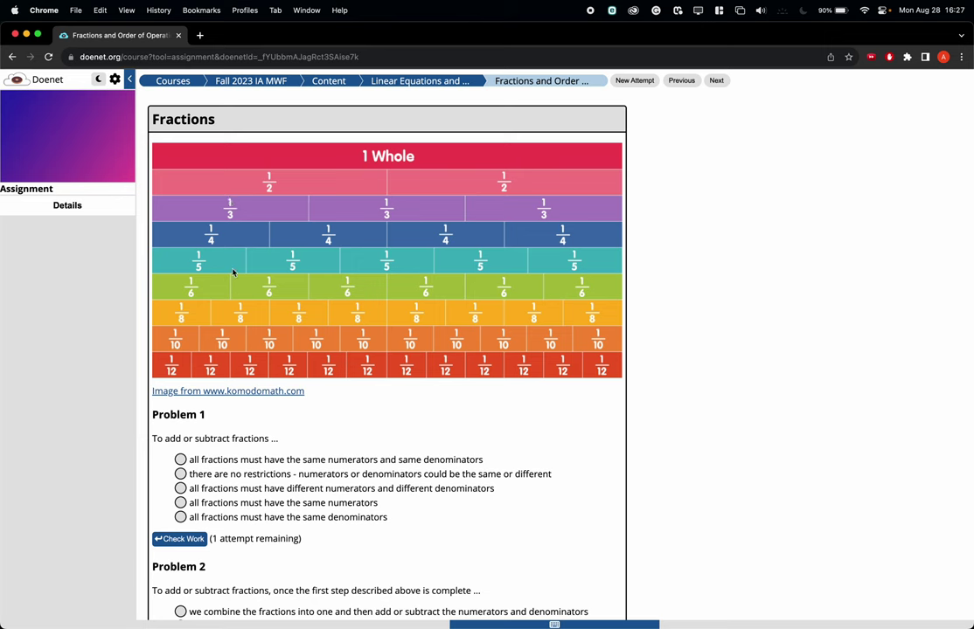
pyautogui.scroll(-5, 213, 411)
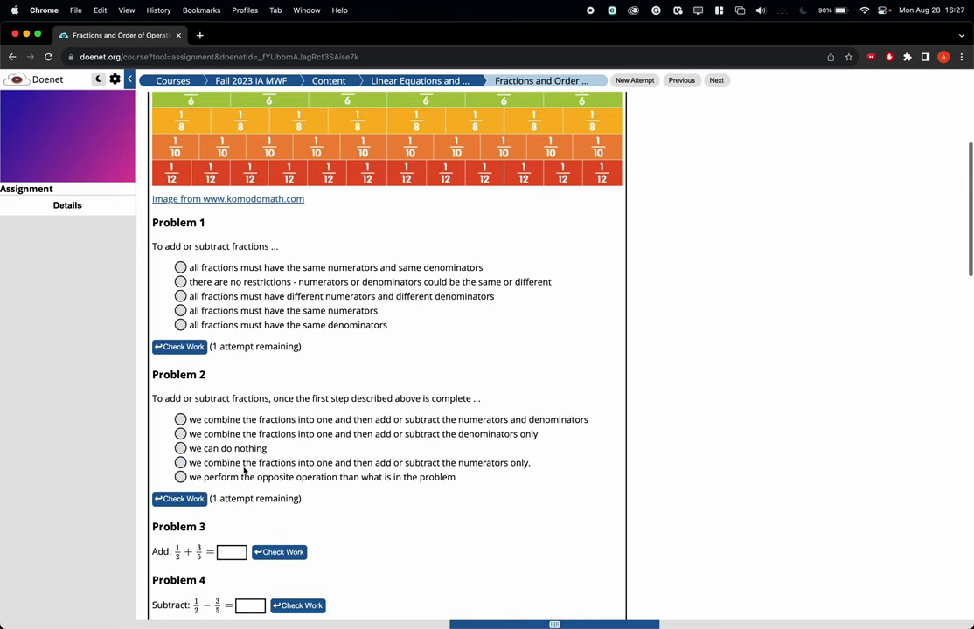
pyautogui.click(180, 296)
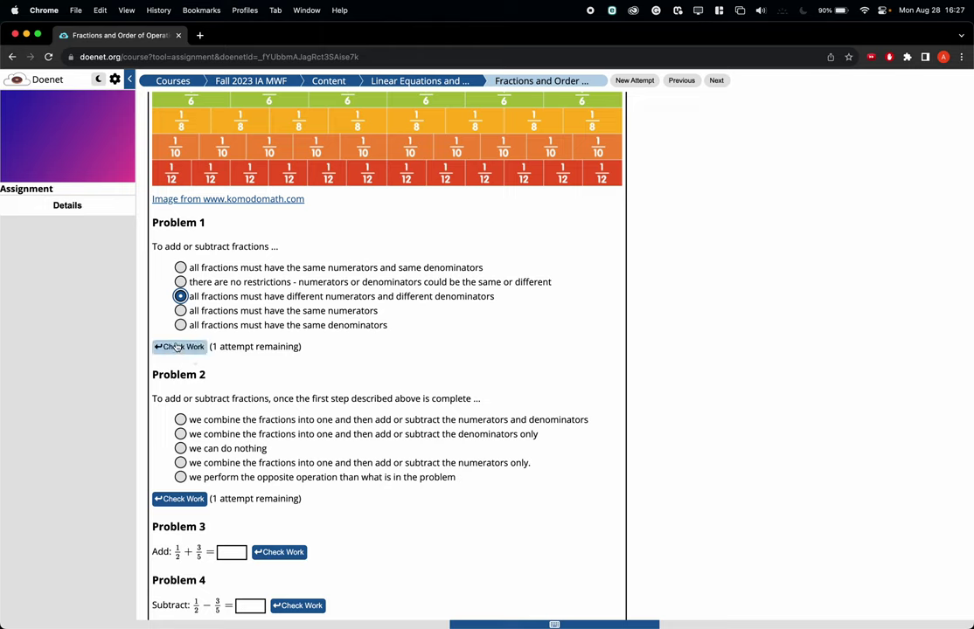
pyautogui.click(177, 348)
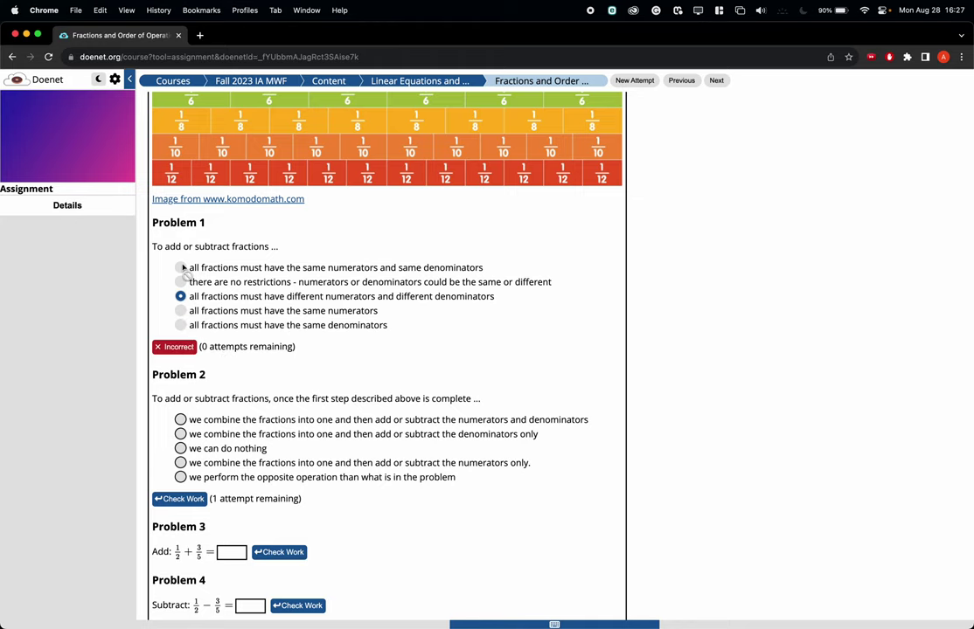
pyautogui.scroll(-5, 182, 268)
# - Answer Problem 3 (1/2 + 3/5) with 11/10 and check it, after a first check of 1
pyautogui.click(228, 348)
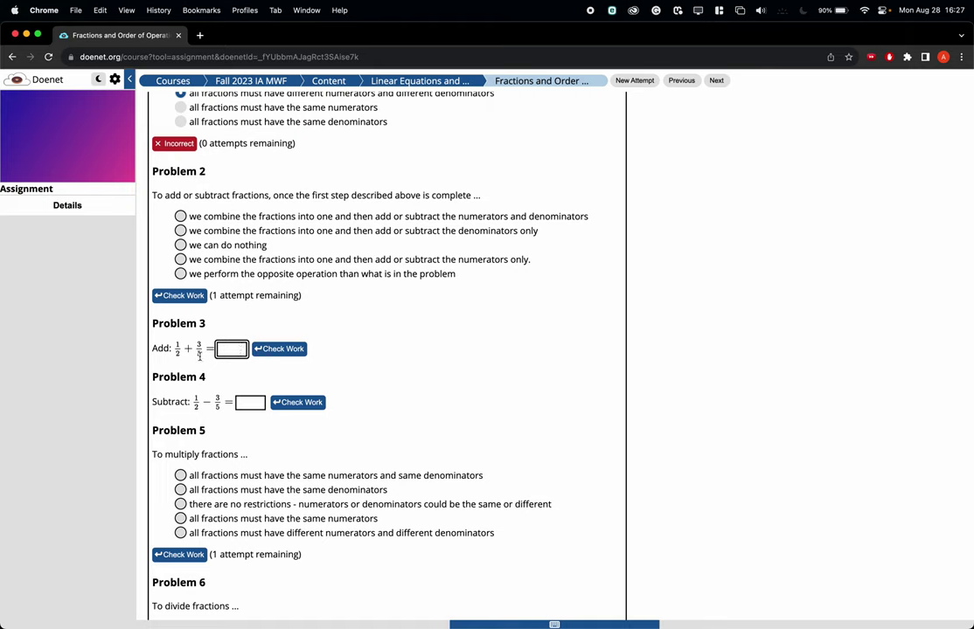
pyautogui.write('1')
pyautogui.click(287, 352)
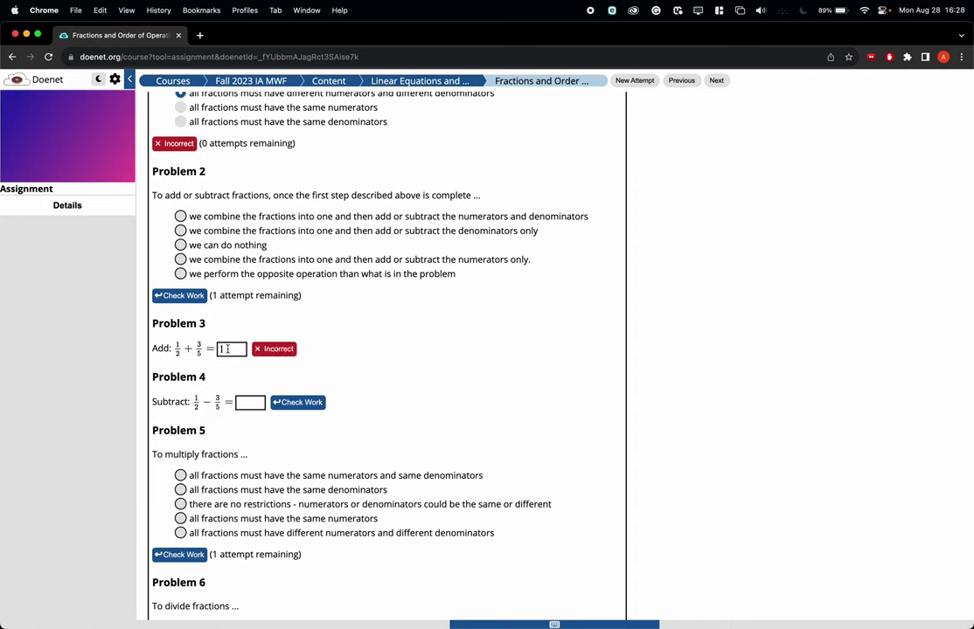
pyautogui.click(227, 348)
pyautogui.write('1/10')
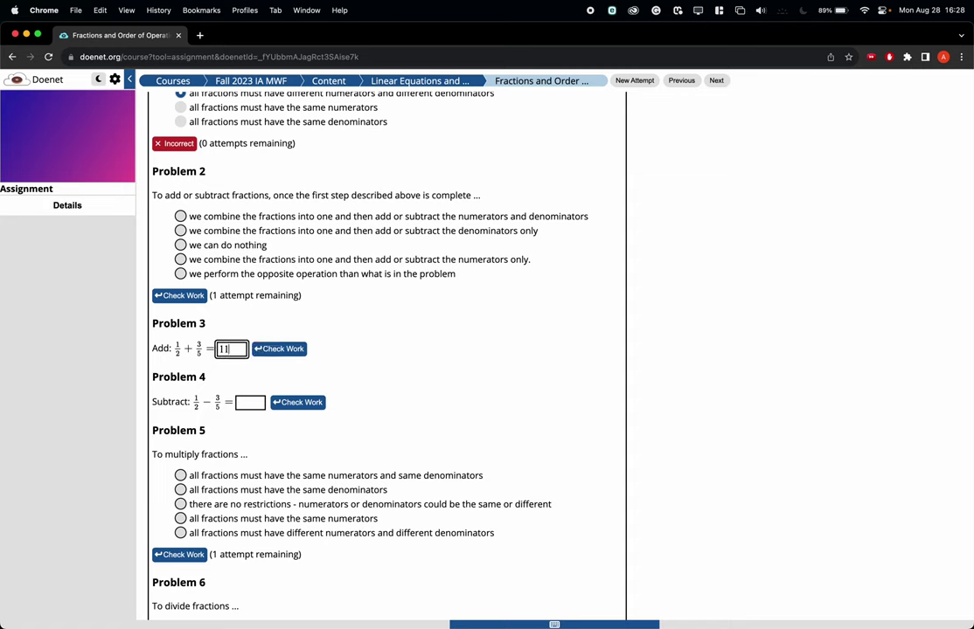
pyautogui.click(295, 355)
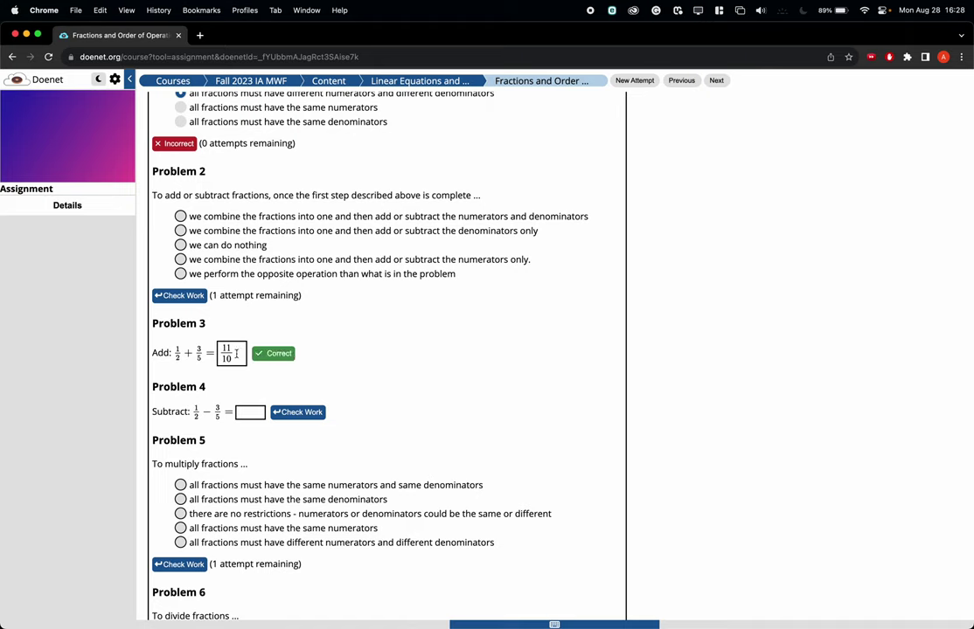